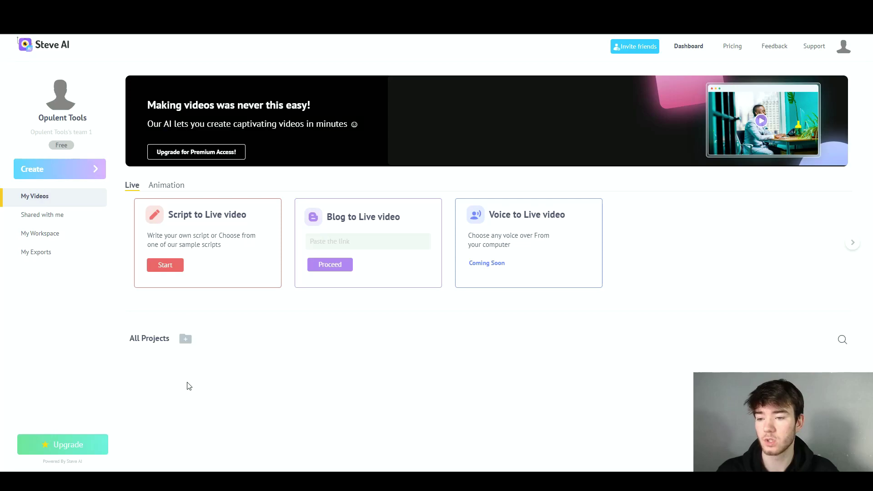
Compare the Live and Animation video creation options on the dashboard, and check the videos shared with the account
click(159, 186)
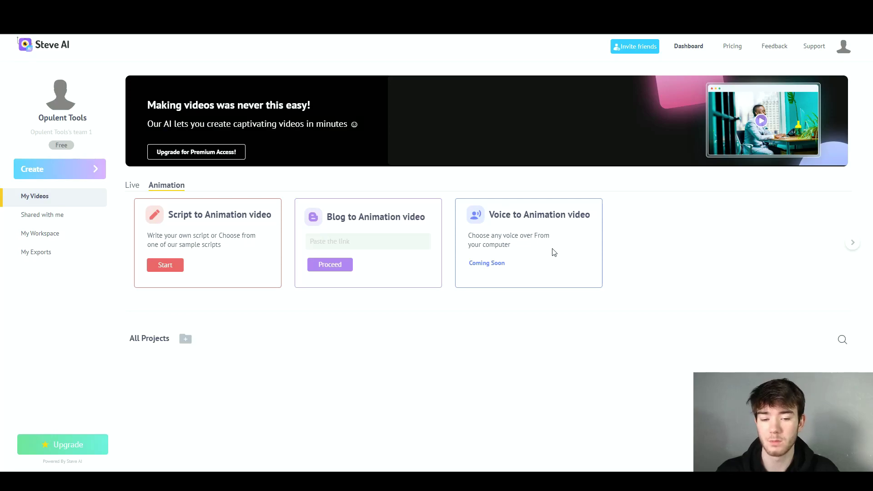
click(137, 186)
click(173, 187)
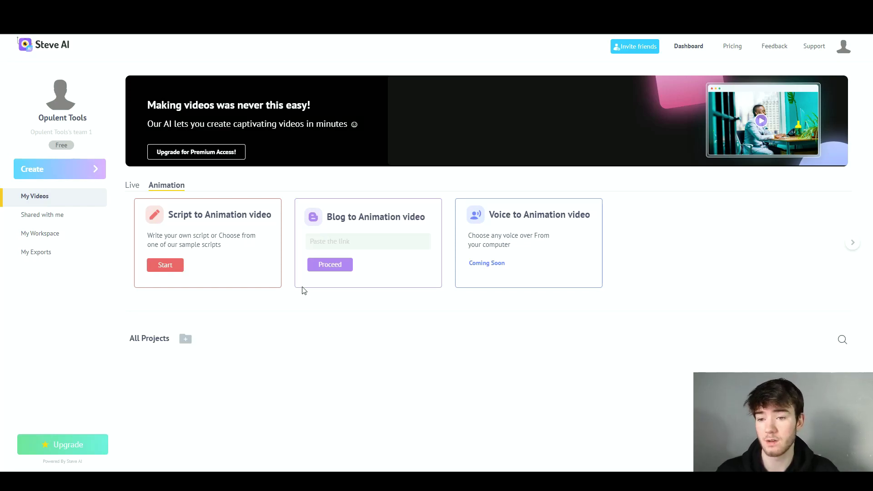
click(81, 221)
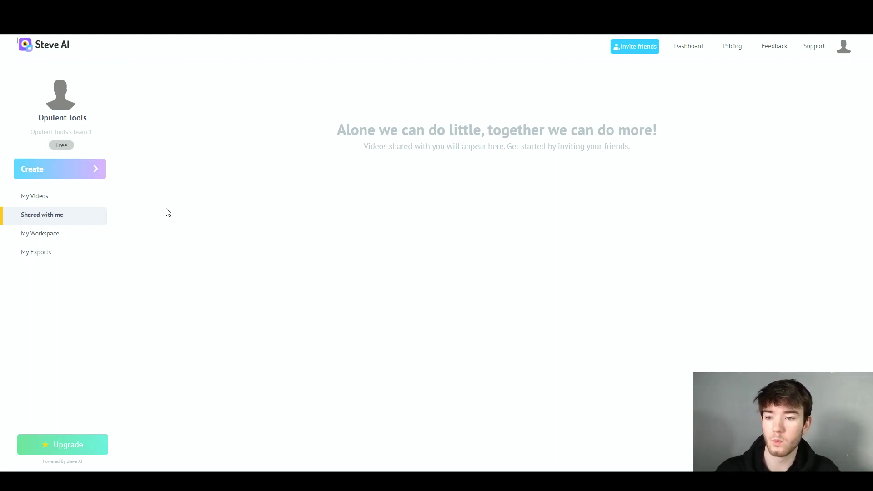
Open the team workspace and add another invitation row to the form for inviting people
click(84, 233)
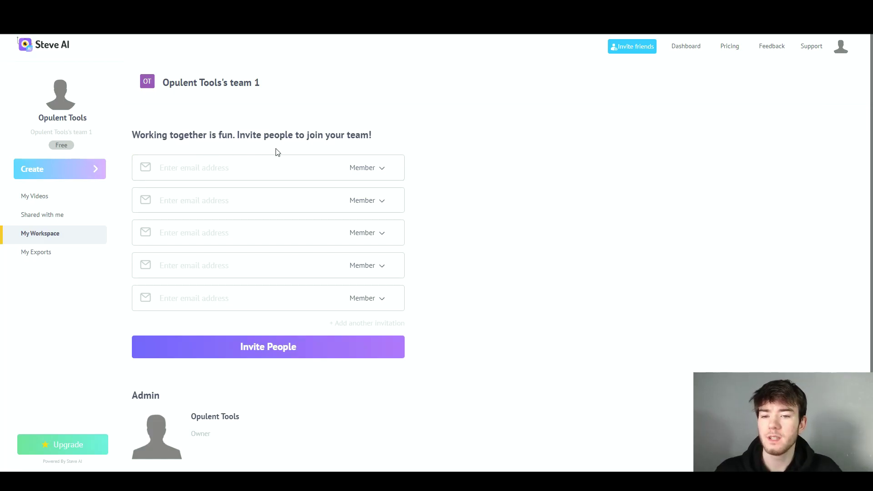
click(226, 176)
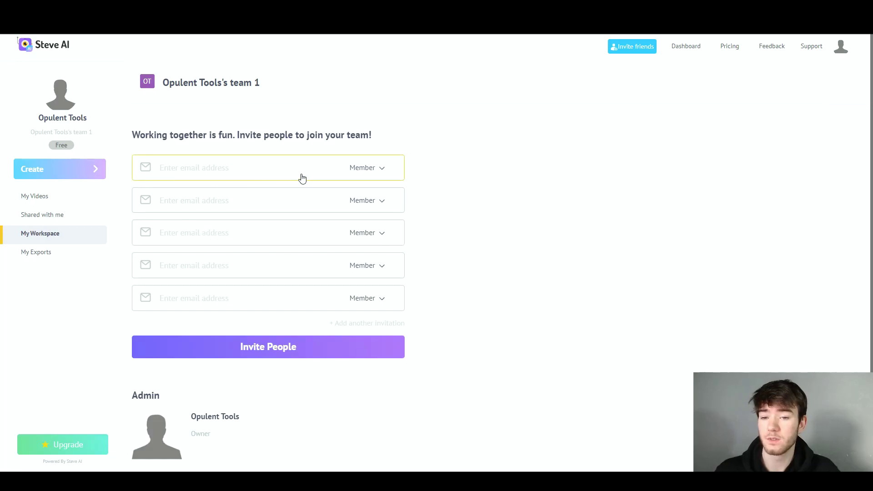
click(376, 169)
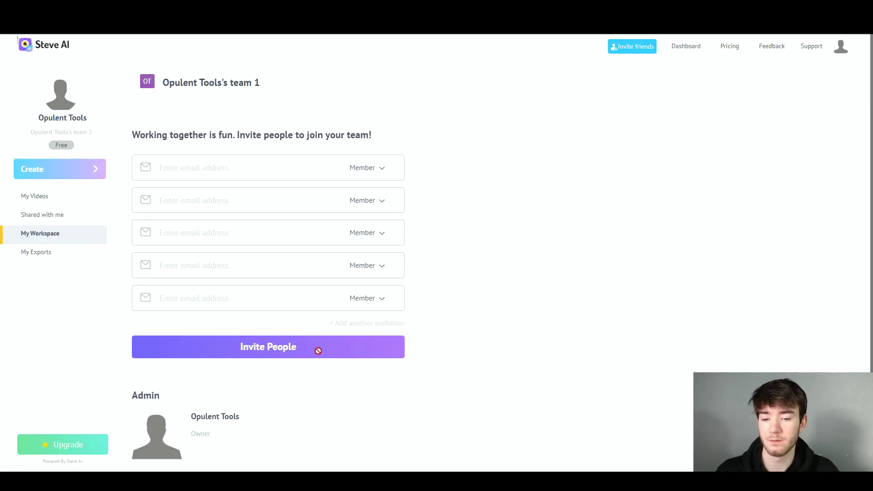
click(365, 324)
scroll(359, 333, down, 1)
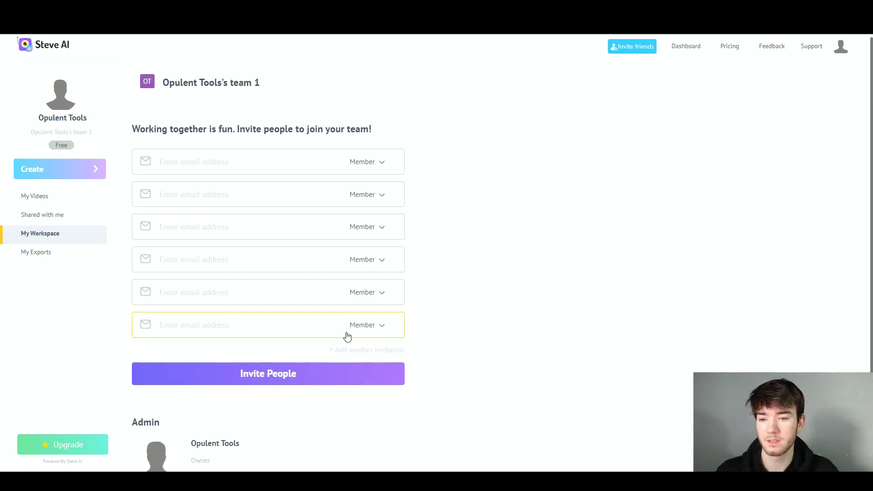
scroll(317, 284, down, 1)
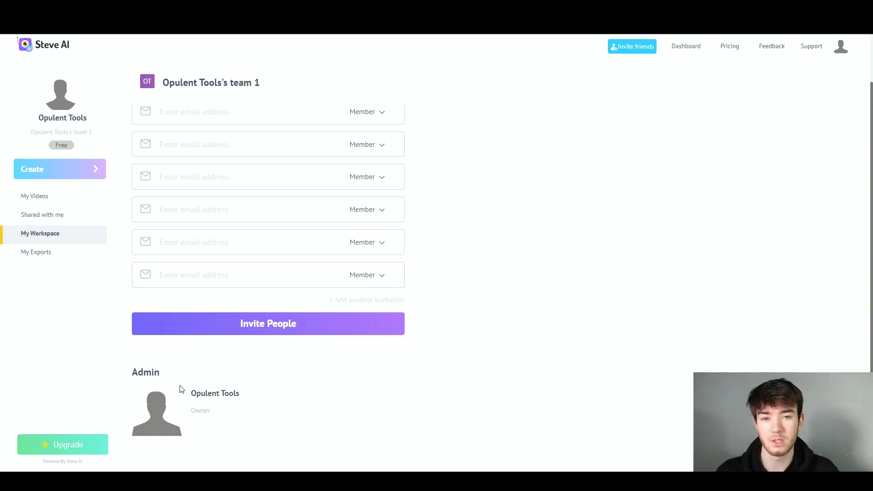
scroll(181, 389, up, 2)
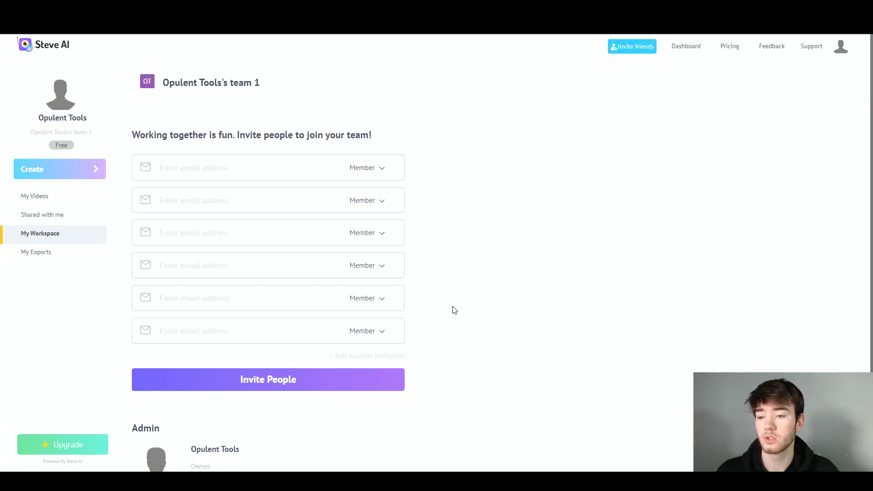
Check the exported videos page, and start a new Script to Animation video from My Videos
click(82, 265)
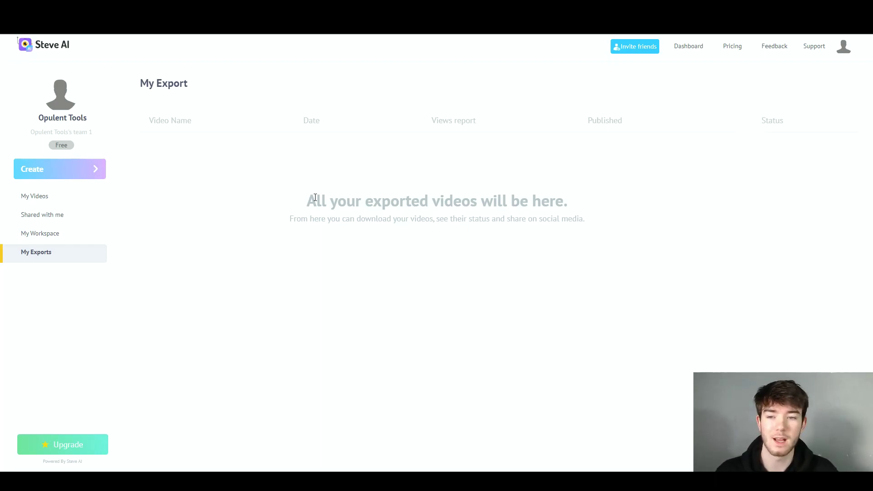
click(44, 197)
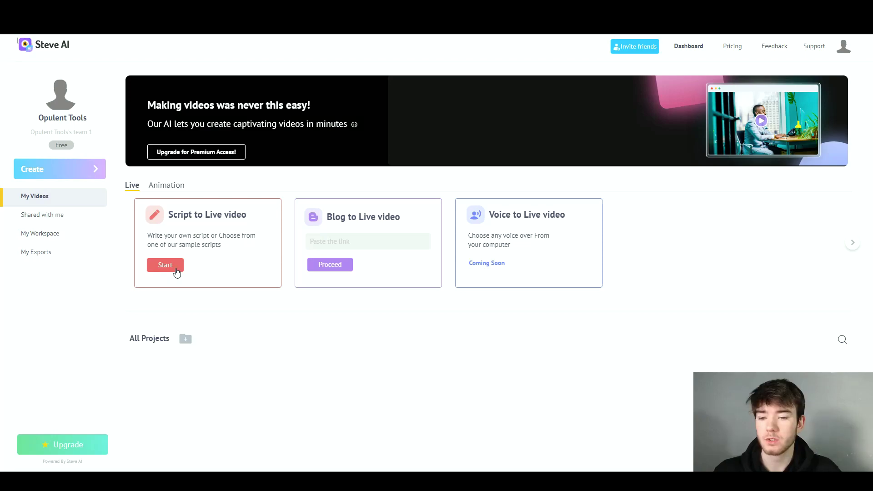
click(175, 187)
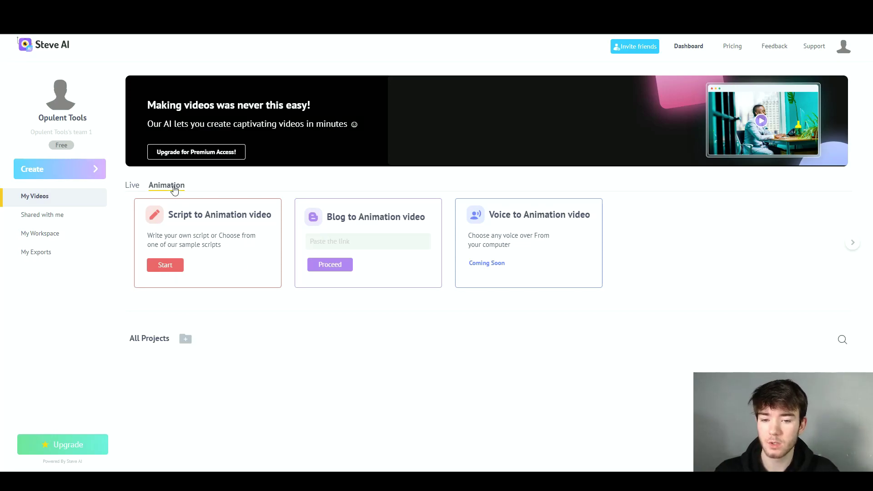
click(171, 264)
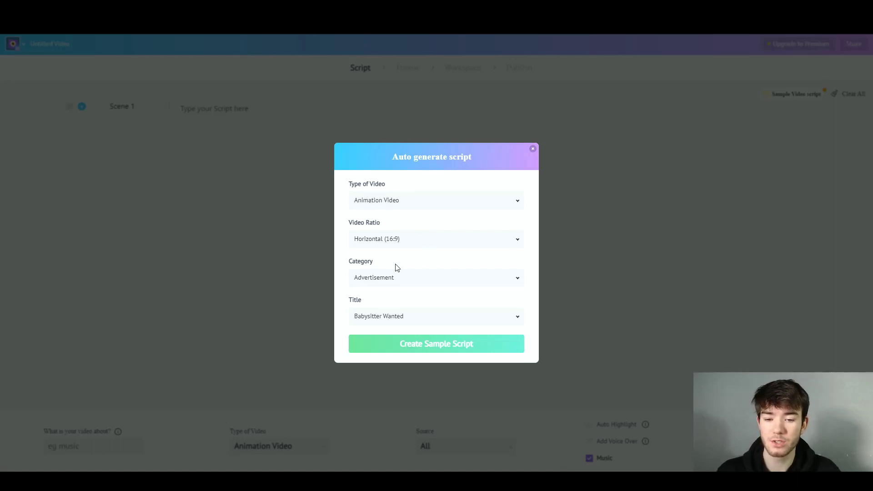
Examine the video type and video ratio choices offered for the auto-generated script
click(404, 205)
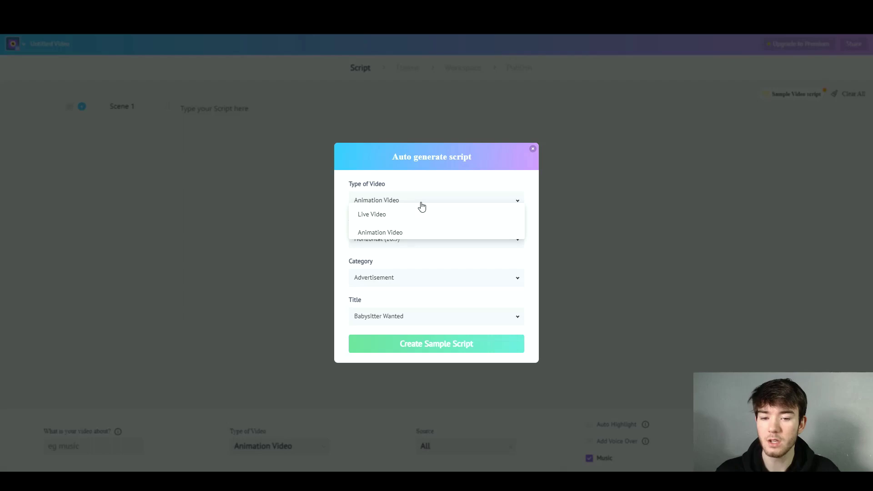
click(427, 203)
click(427, 199)
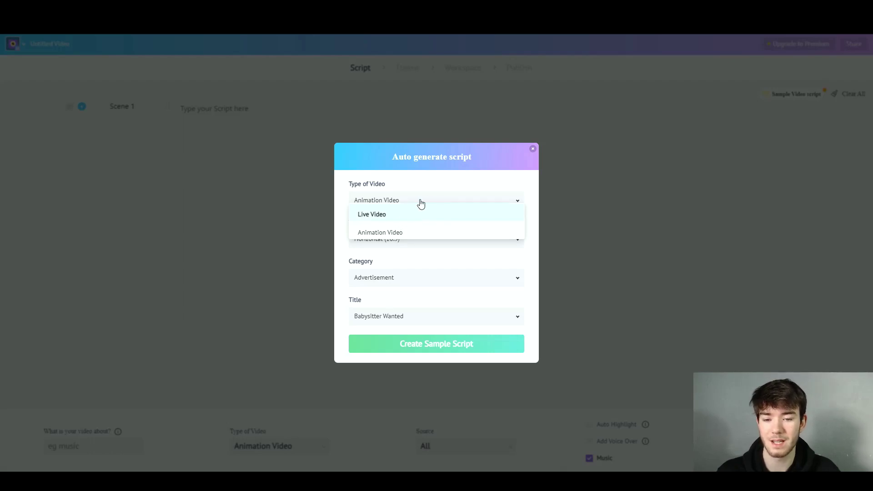
click(425, 201)
click(427, 202)
click(431, 180)
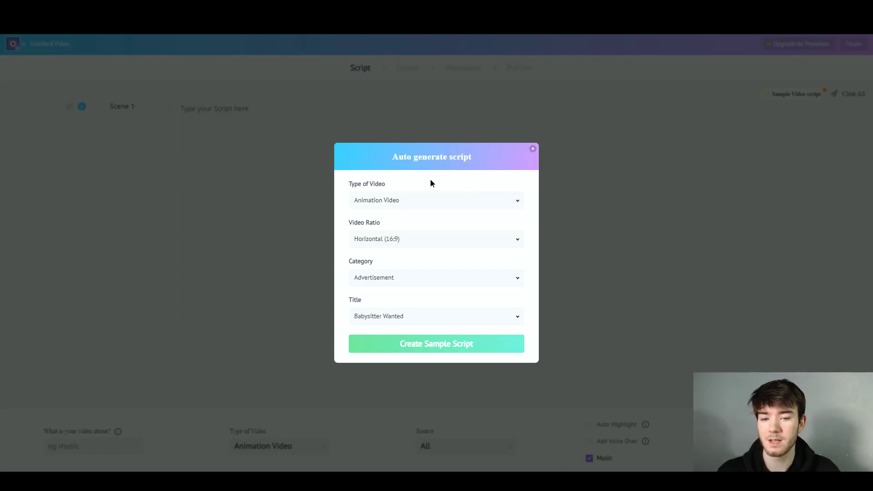
click(415, 241)
click(415, 242)
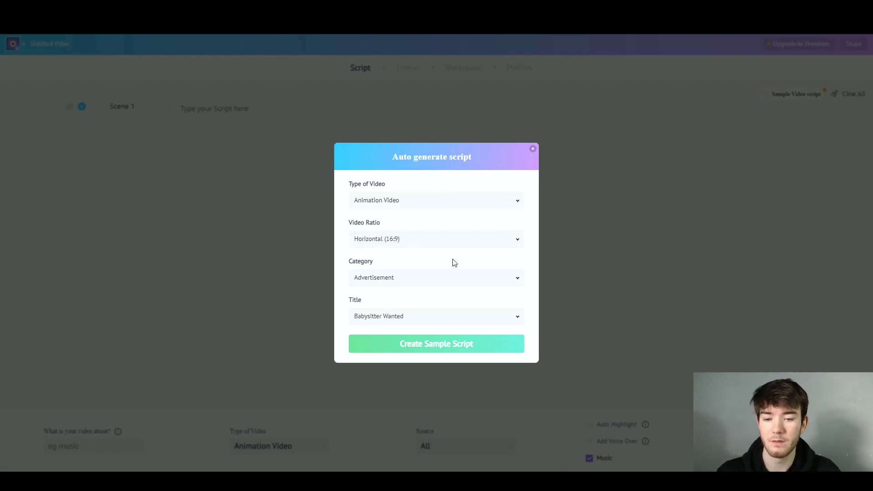
Create a sample script in the Advertisement category with the title Cyber Monday Sale
click(388, 275)
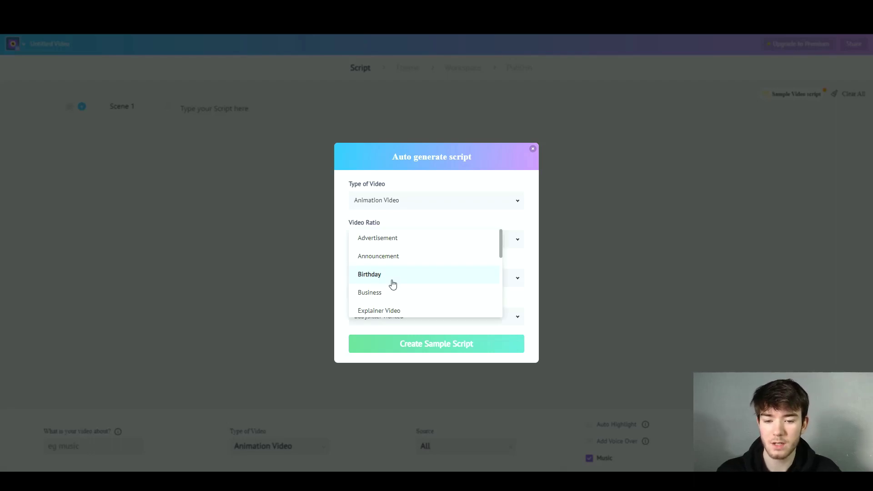
click(406, 245)
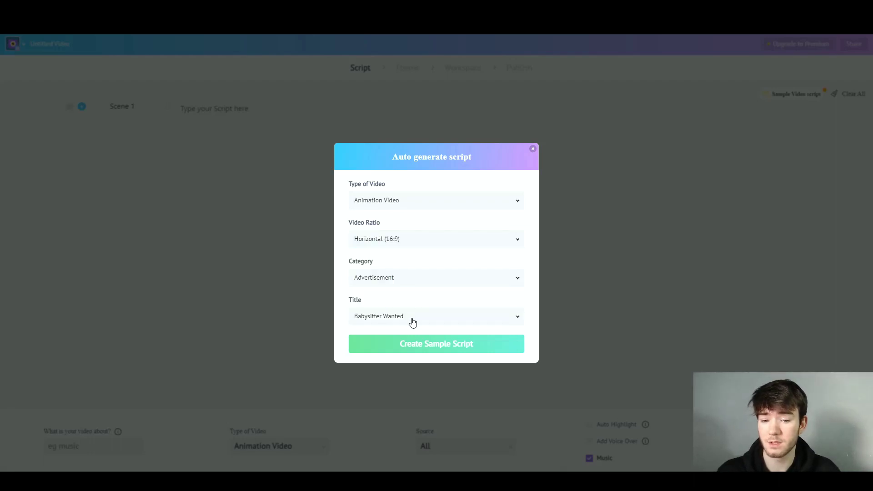
click(413, 322)
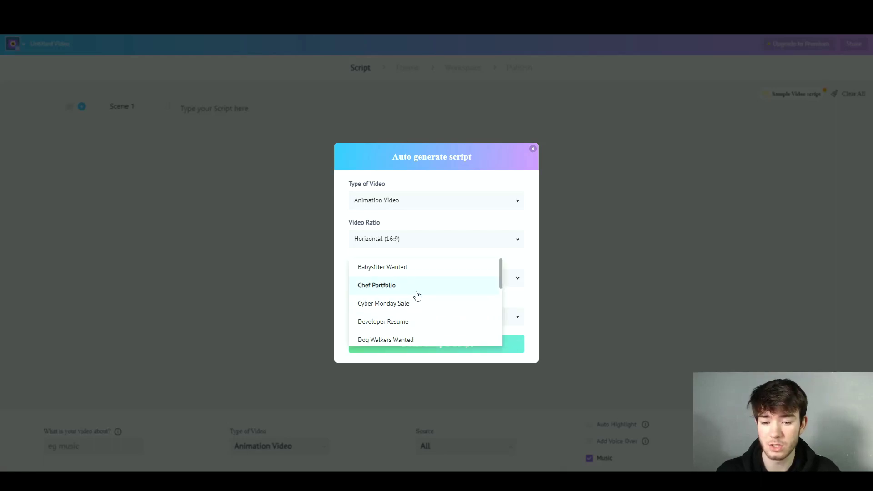
click(419, 304)
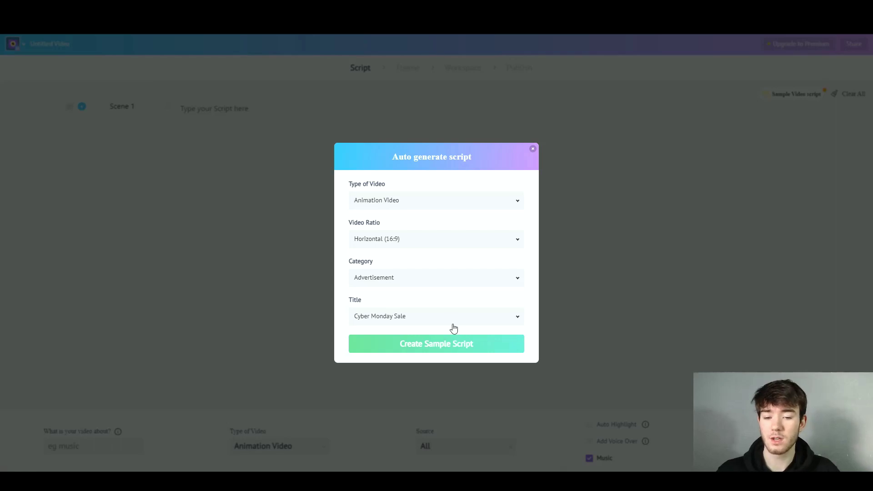
click(482, 347)
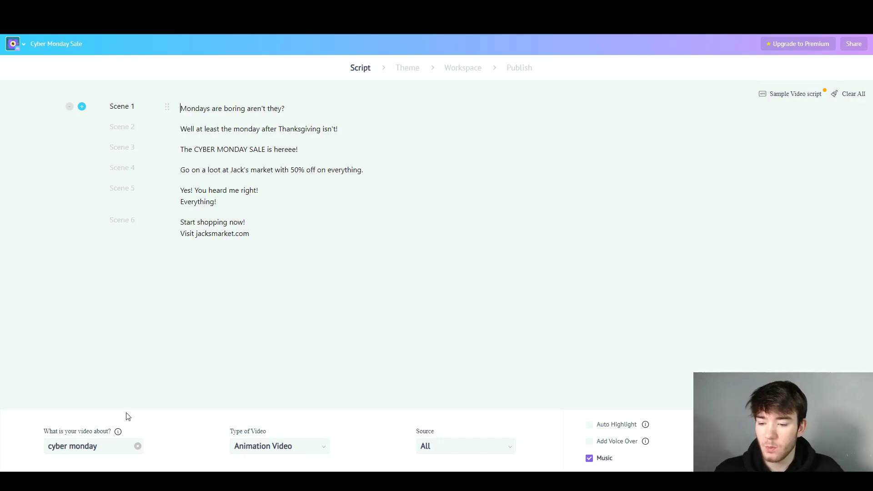
Apply the design style showing "Buying my long time Dream Car!!.." to the script and briefly play the generated video
mouse_move(117, 435)
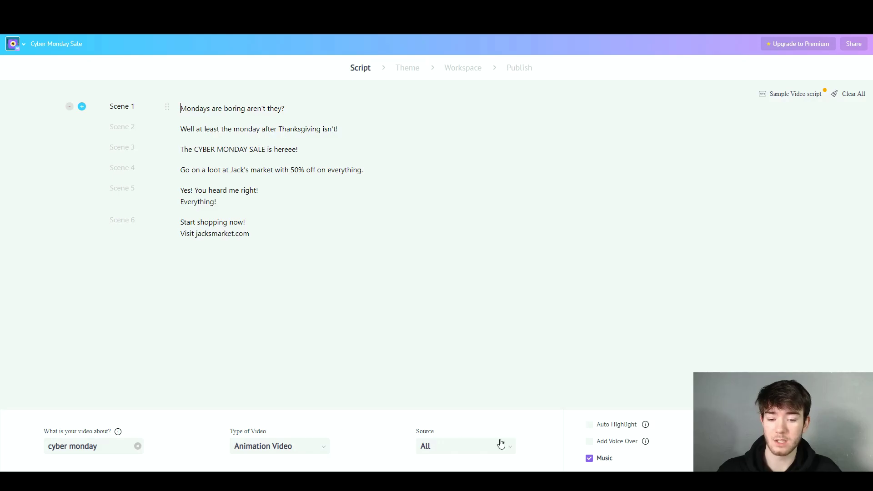
click(780, 441)
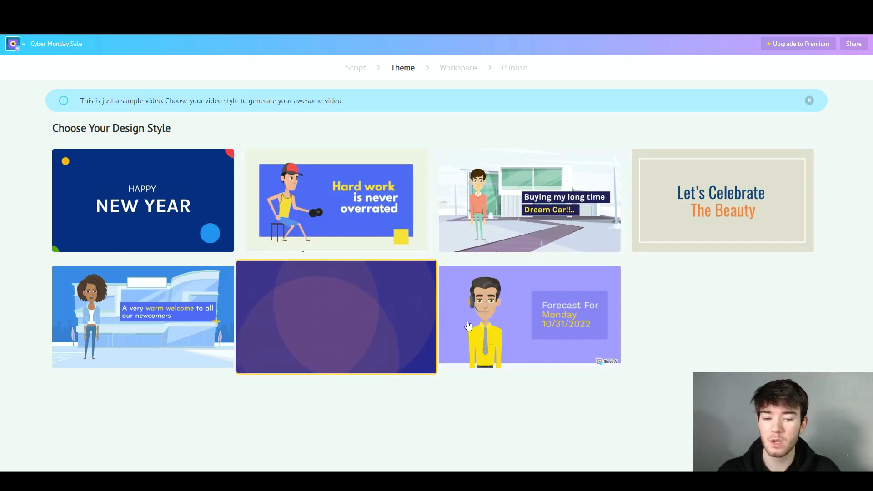
click(509, 222)
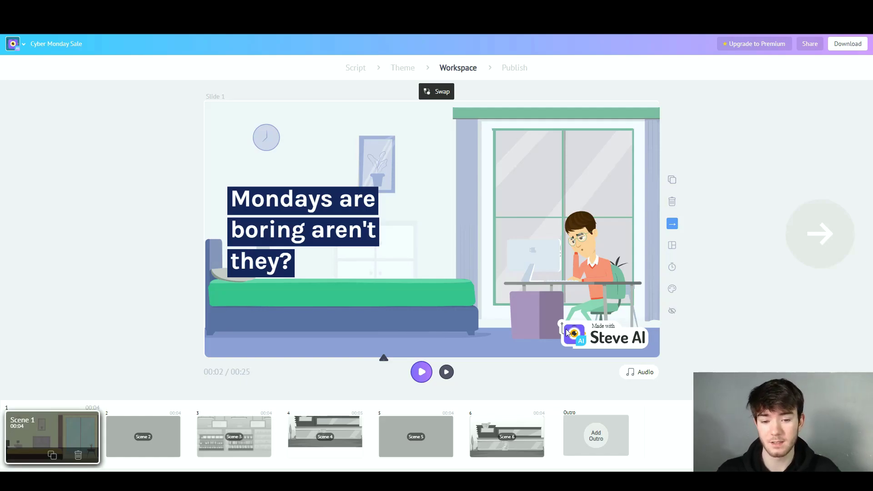
click(422, 372)
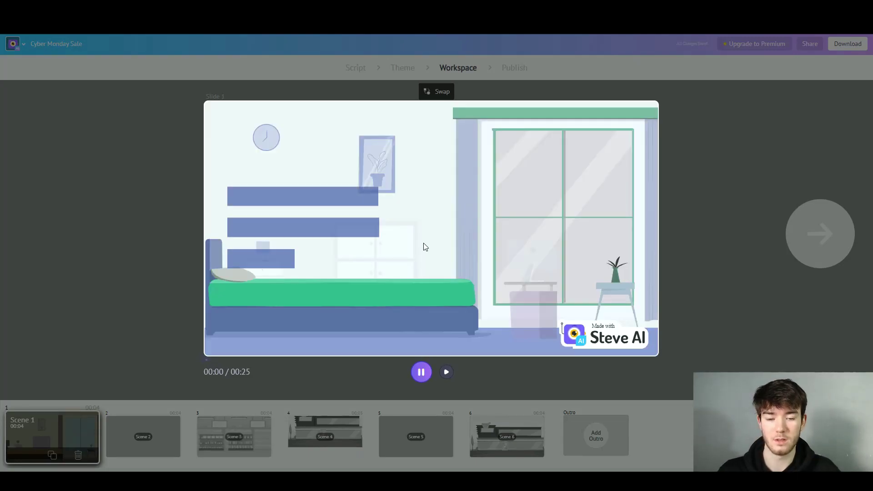
click(422, 372)
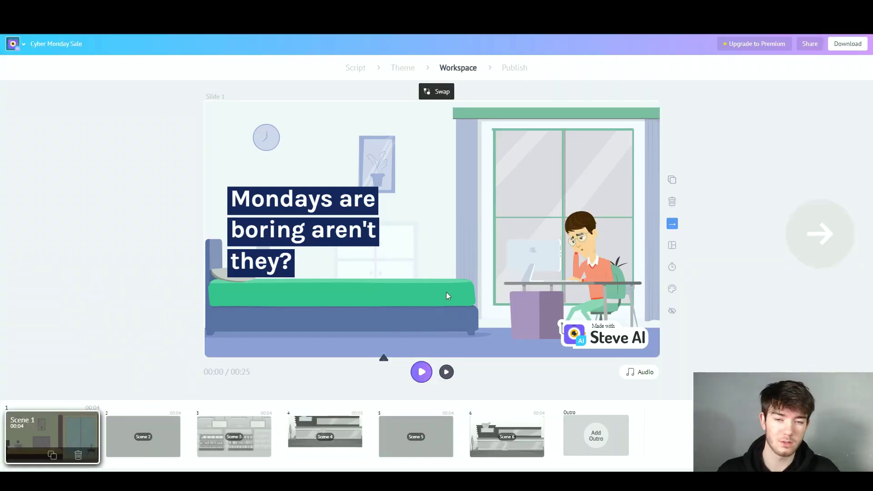
click(293, 204)
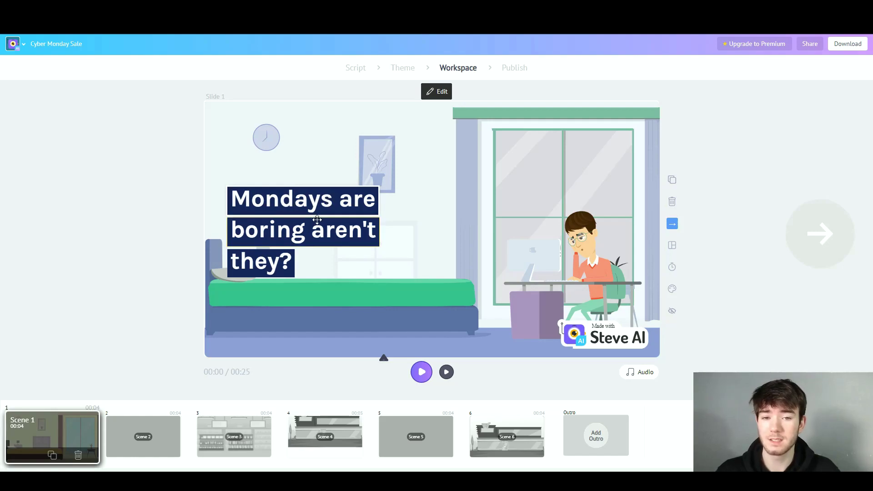
click(430, 97)
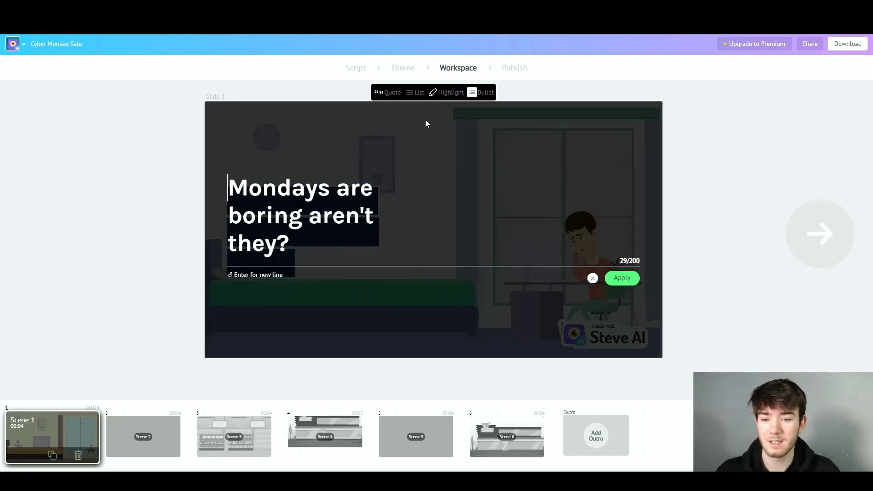
drag(291, 246, 237, 182)
key(BackSpace)
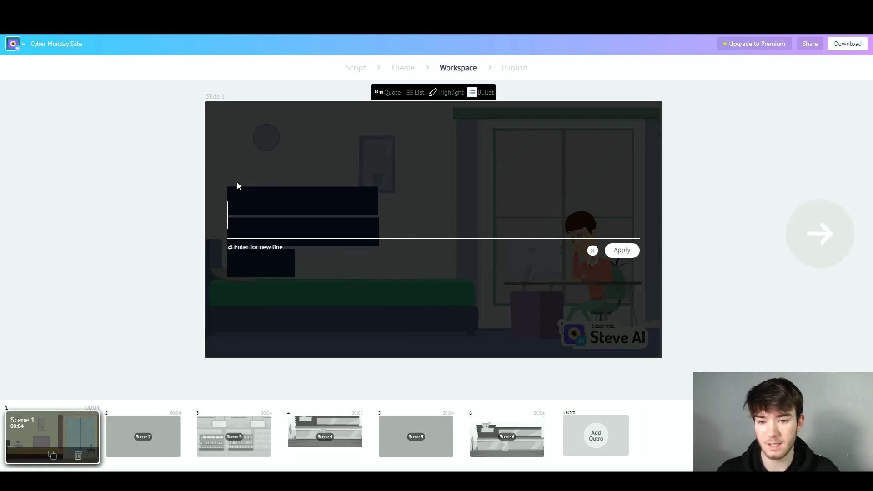
click(591, 251)
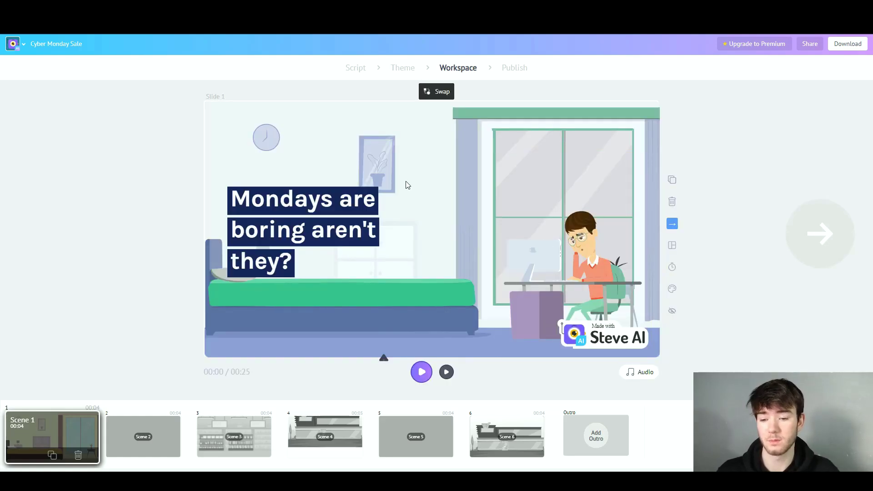
Look over Scene 2 and Scene 3, and proceed to the Publish stage to review the video preview and download settings
click(150, 425)
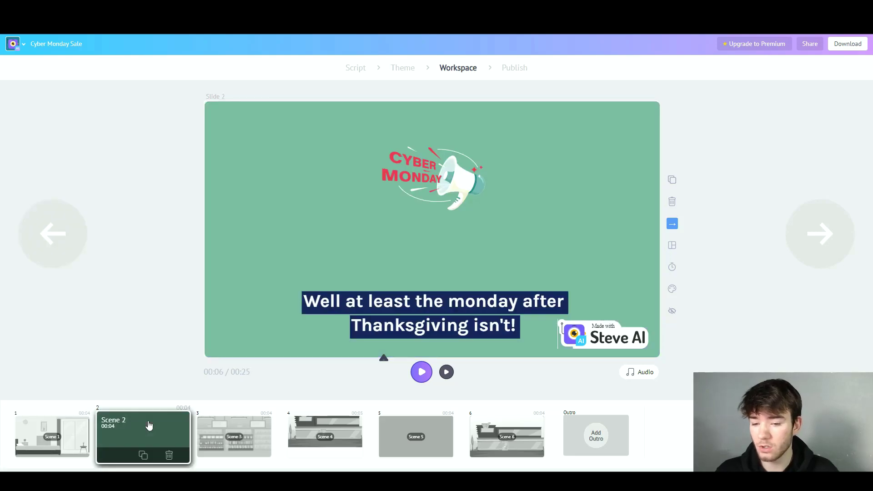
click(212, 430)
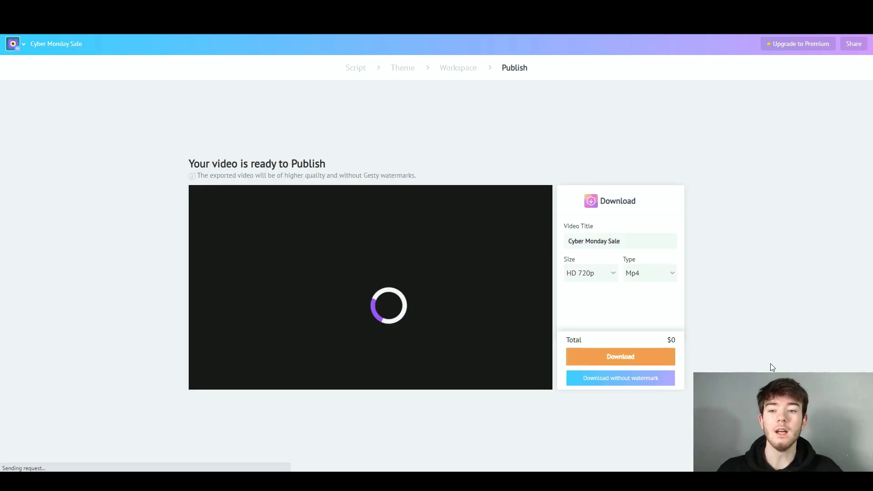
mouse_move(335, 288)
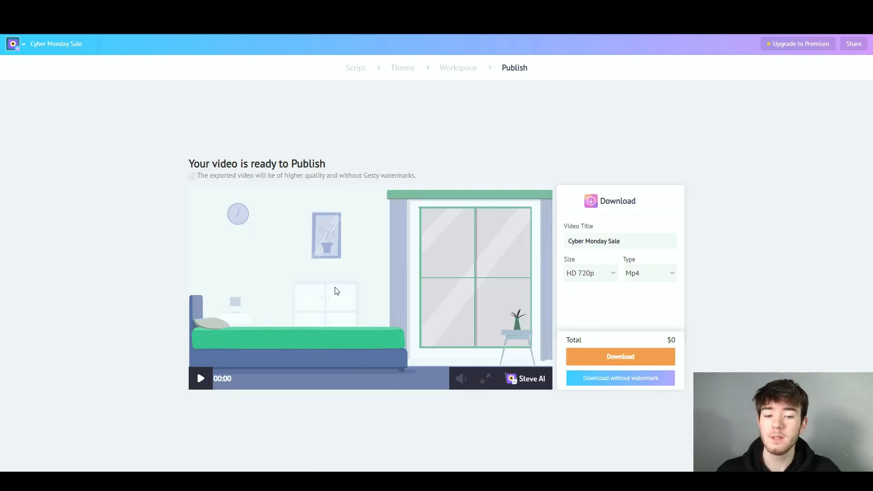
mouse_move(459, 378)
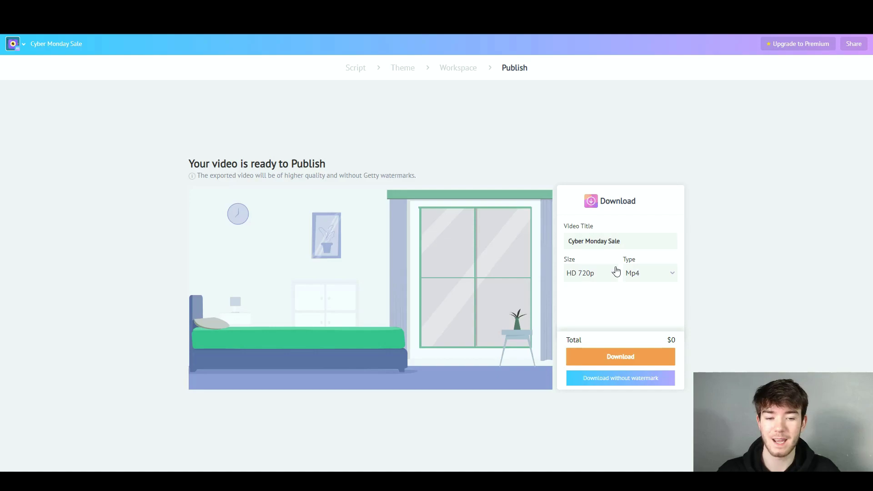
Check the size and type choices, title the video Reviews, and export it as an HD 720p Mp4 with the standard download option
click(610, 278)
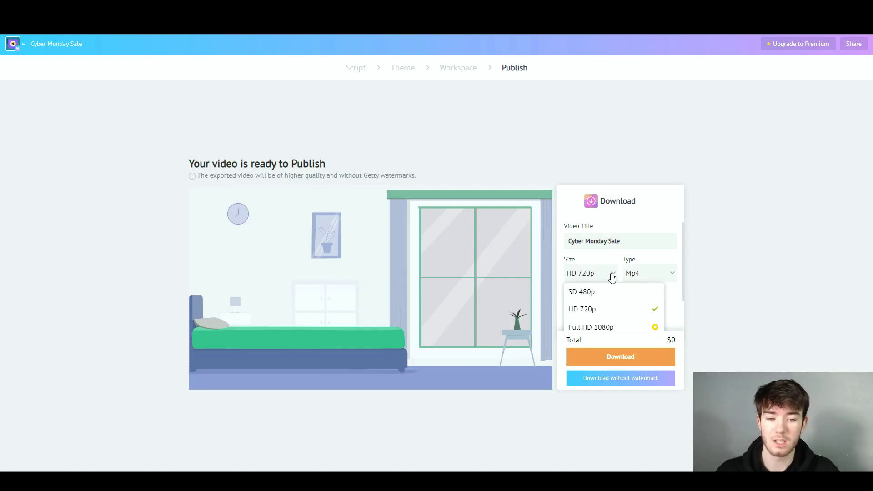
click(660, 272)
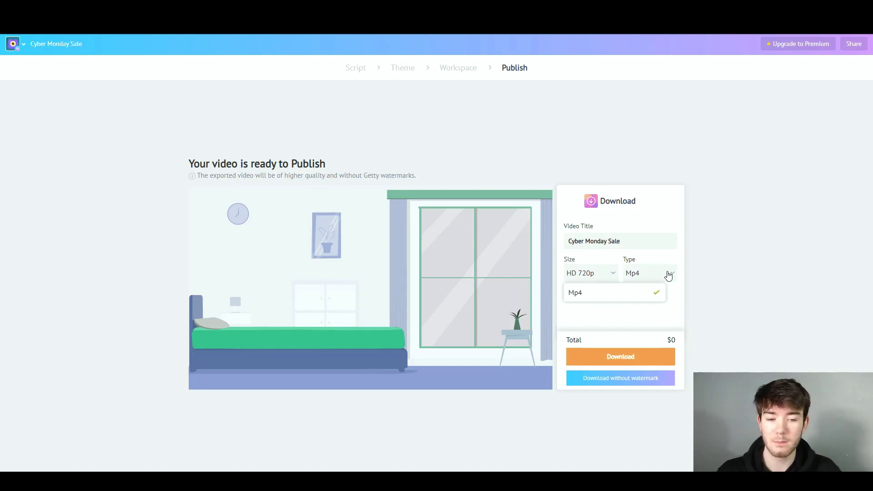
triple_click(637, 239)
text(Rev)
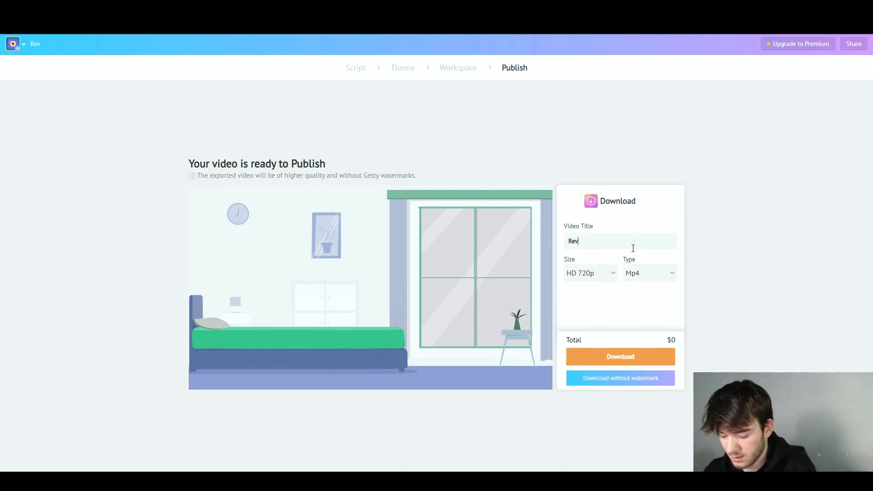
text(iews)
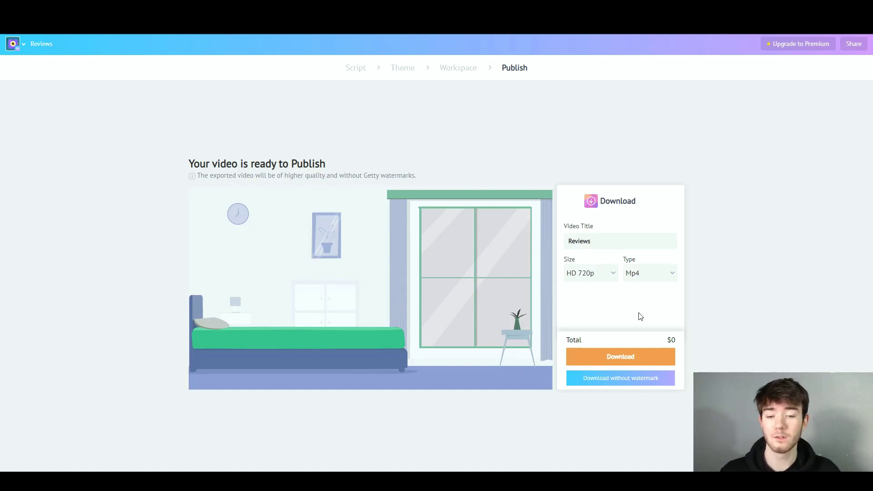
click(641, 357)
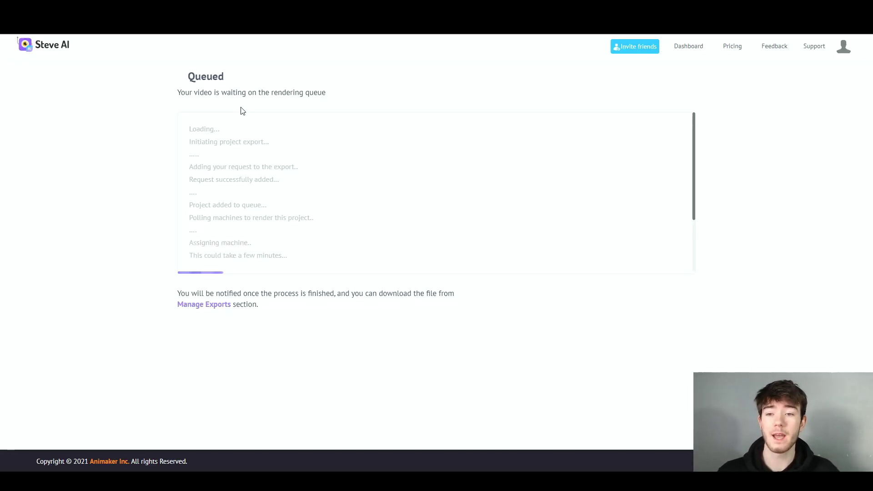
Return to the dashboard and display the actions available for the Reviews project
click(56, 53)
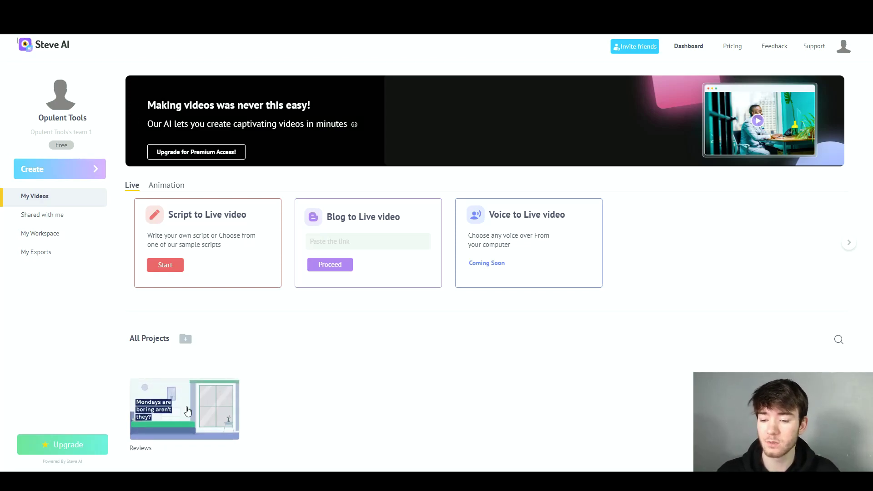
mouse_move(197, 398)
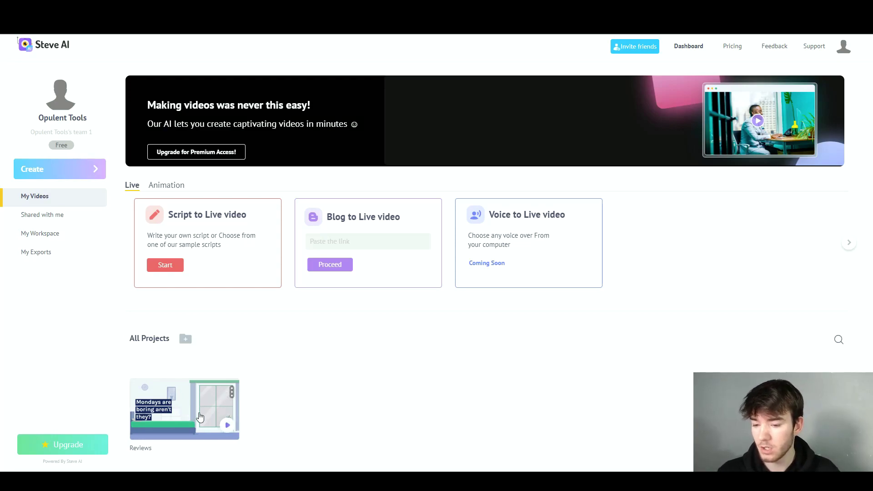
click(231, 393)
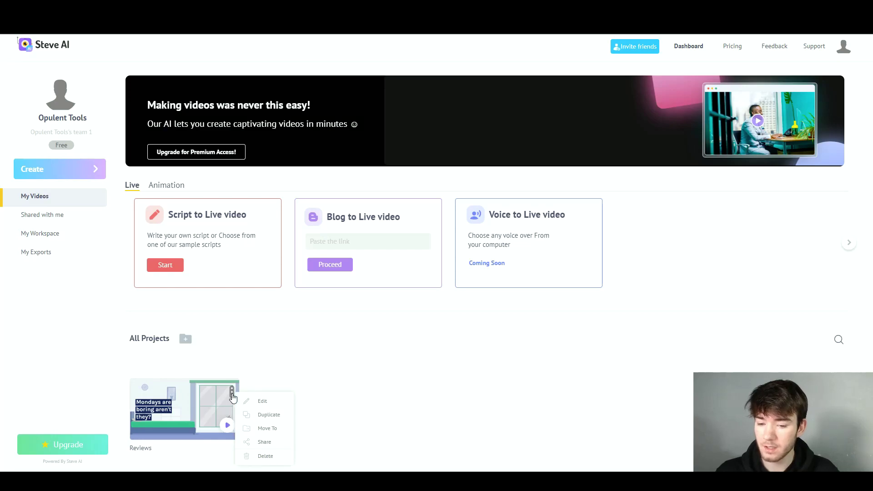